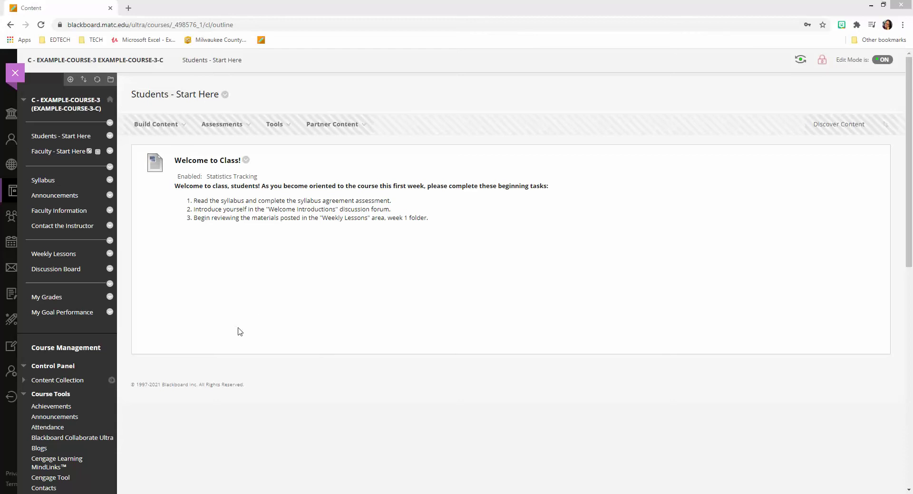
Step: Collapse the Course Tools section in the Control Panel
left_click(26, 394)
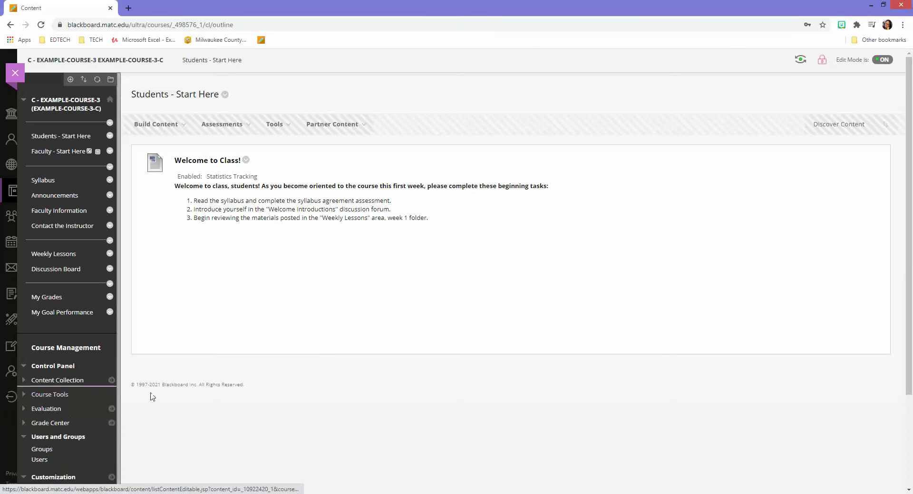
Step: Open Email Settings from the Email tool's menu in the Tool Availability list
scroll(249, 398, "down", 3)
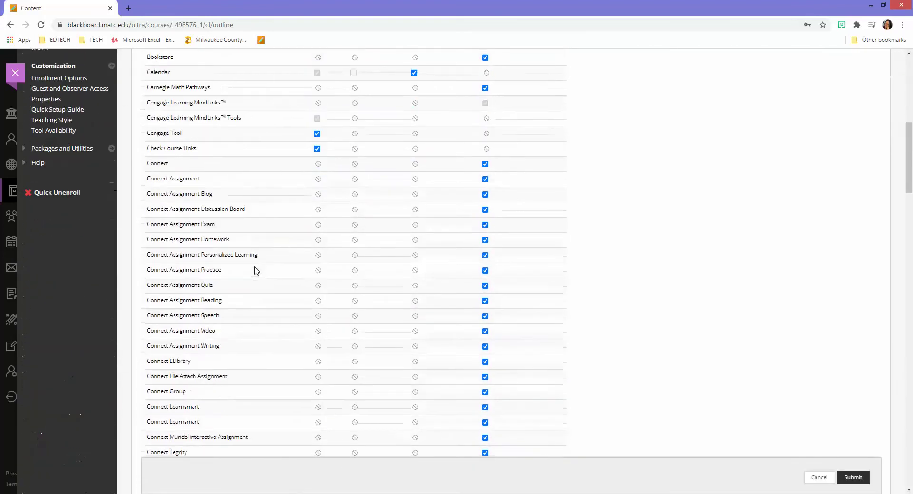
scroll(257, 271, "down", 11)
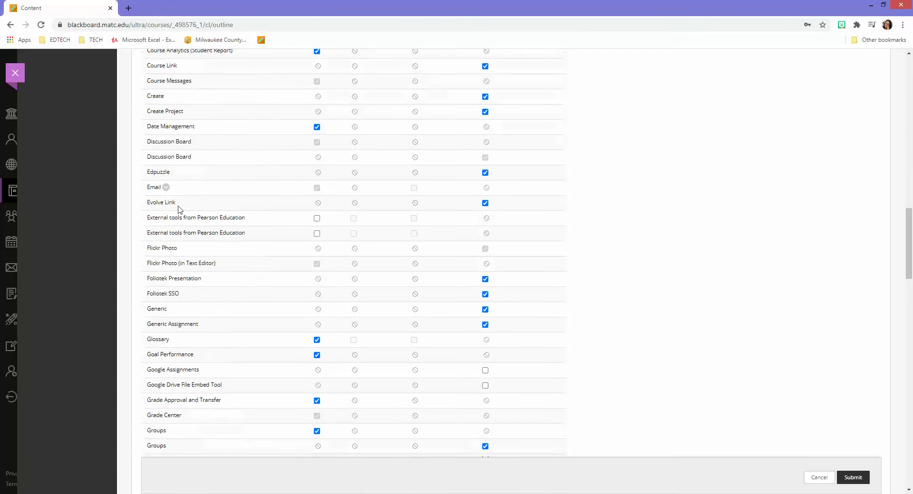
left_click(166, 188)
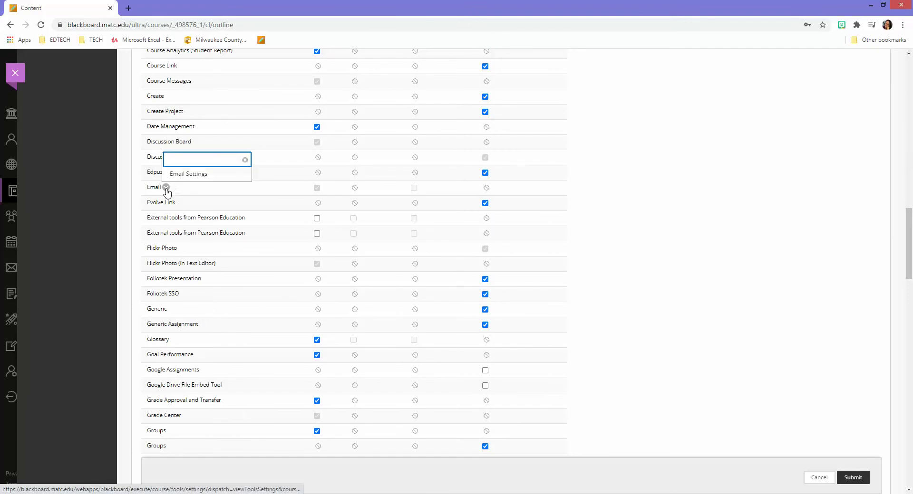
left_click(185, 175)
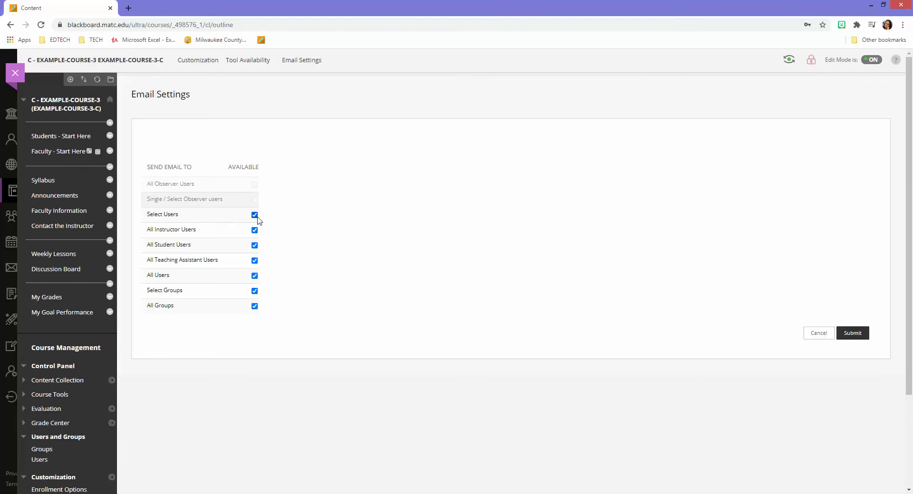
Step: Turn off All Users, Select Groups and All Groups as recipients, keeping the user groups, and submit
left_click(255, 261)
left_click(254, 276)
left_click(255, 291)
left_click(255, 306)
left_click(255, 261)
left_click(255, 246)
left_click(852, 333)
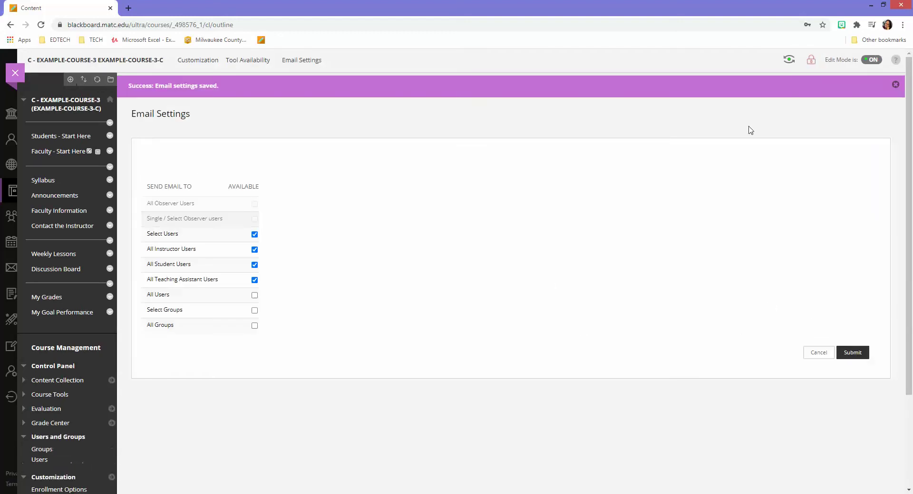
left_click(895, 84)
Step: Add a tool link named 'Email' with tool type Email to the course menu
left_click(70, 80)
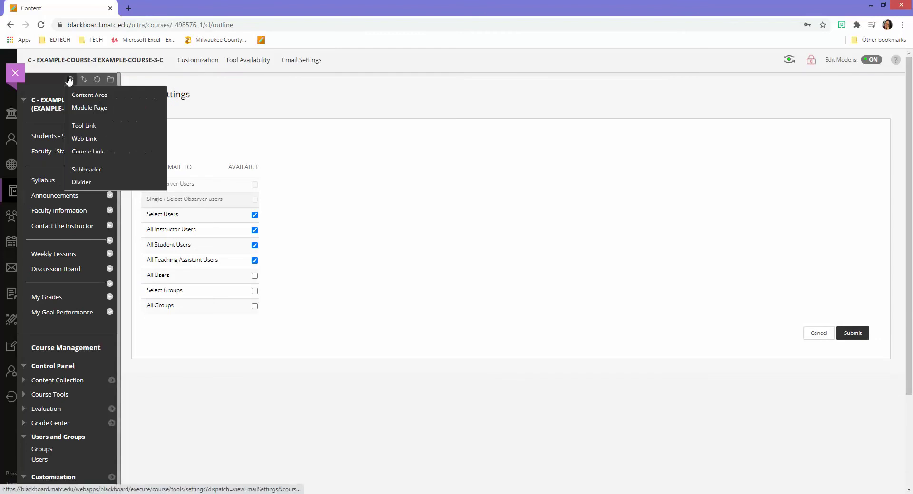
left_click(89, 126)
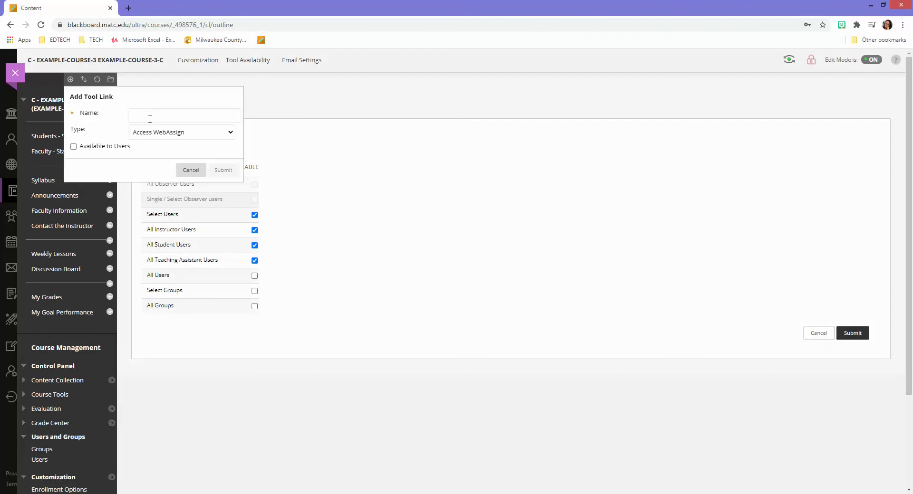
type("Email")
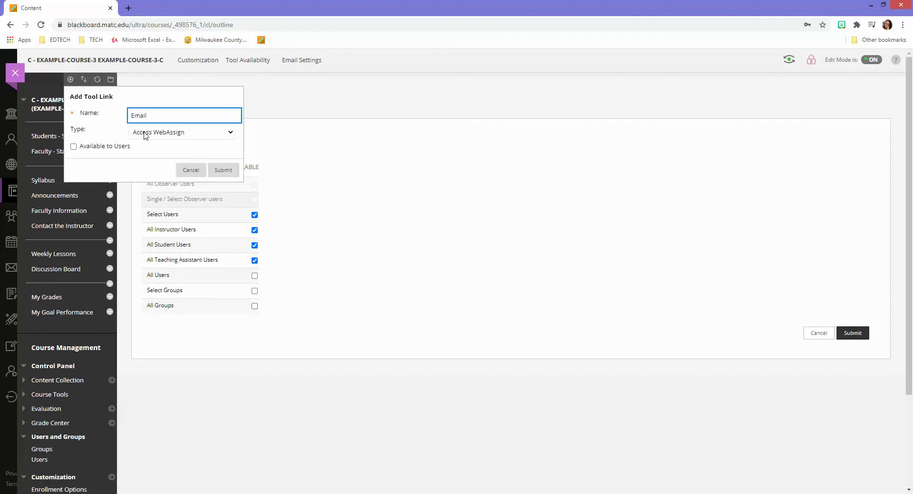
left_click(145, 134)
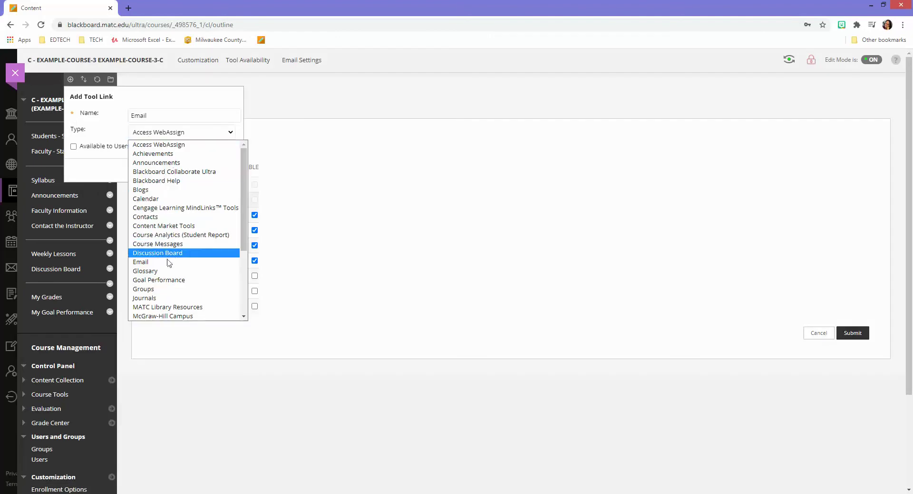
left_click(140, 262)
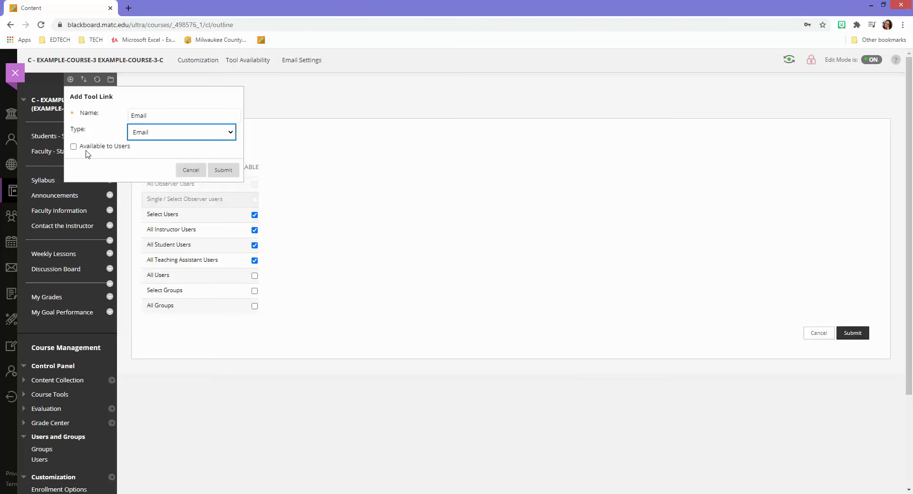
left_click(223, 171)
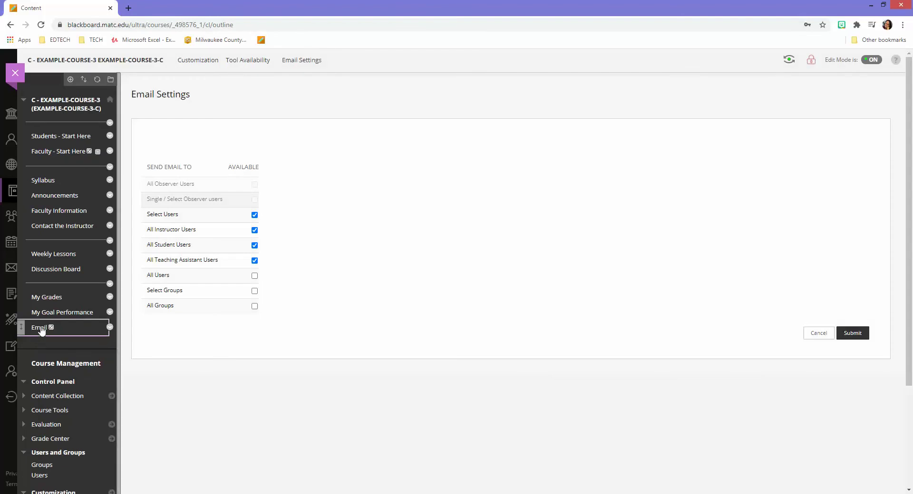
left_click(39, 328)
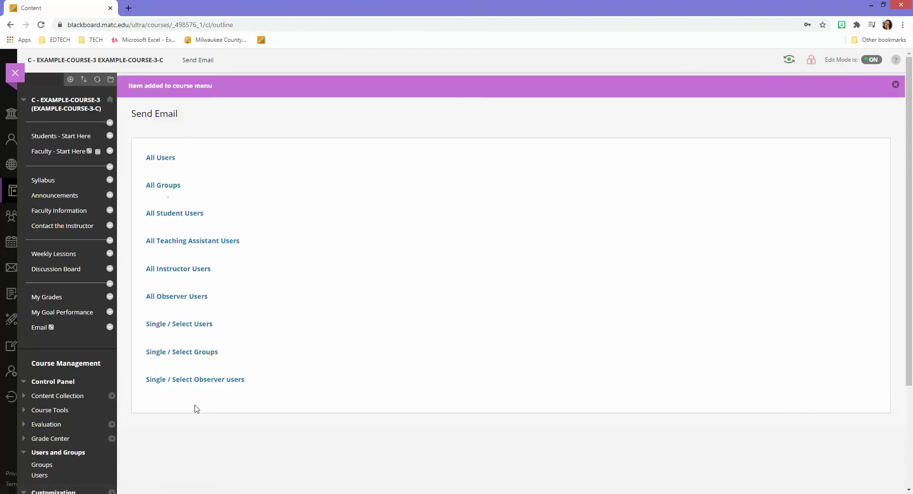
Step: Dismiss the item-added banner and bring up the course menu's add-item options
left_click(895, 84)
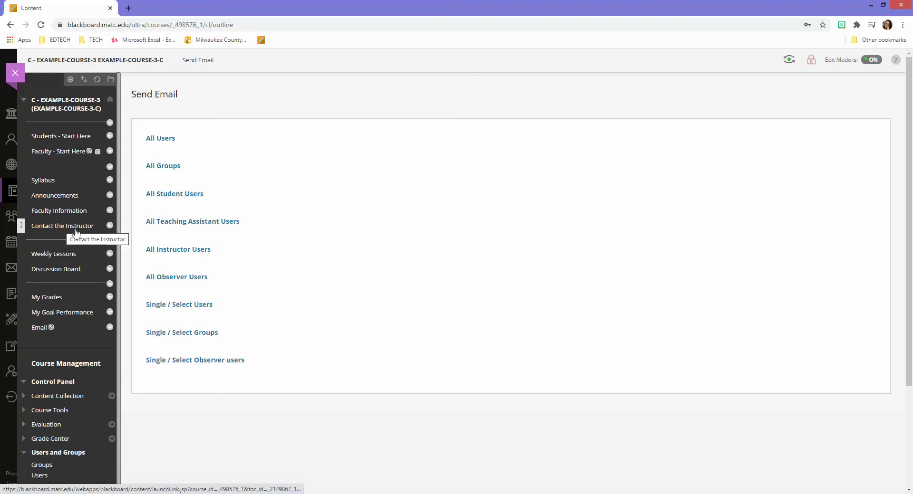
left_click(70, 80)
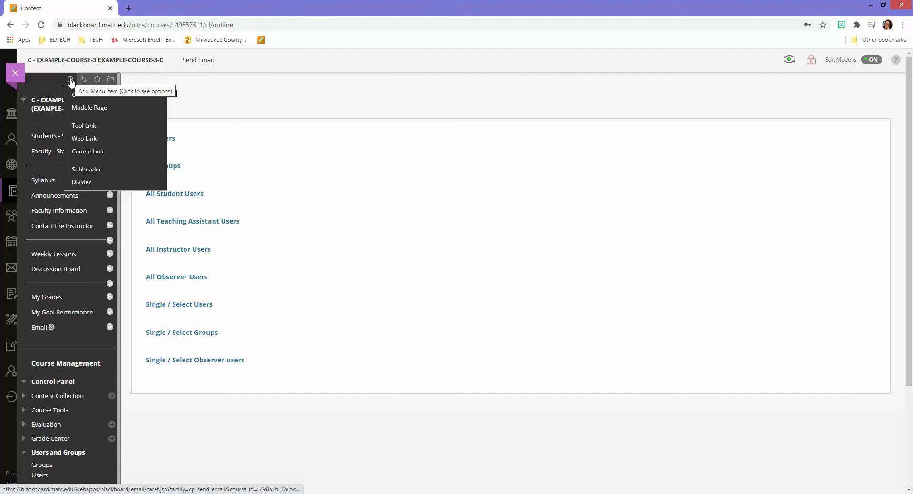
Step: Create course link 'Contact All Students' targeting Email > All Student Users, available to users
left_click(92, 151)
left_click(150, 126)
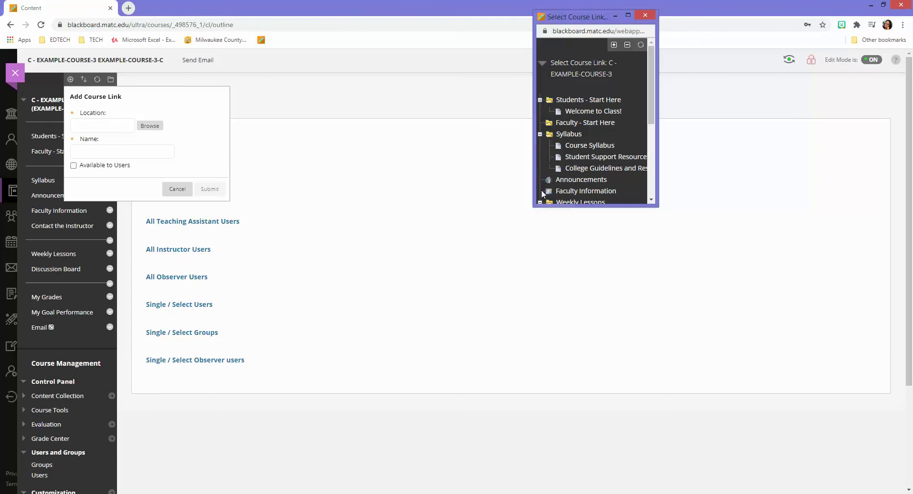
left_click_drag(535, 185, 393, 185)
left_click_drag(478, 204, 484, 397)
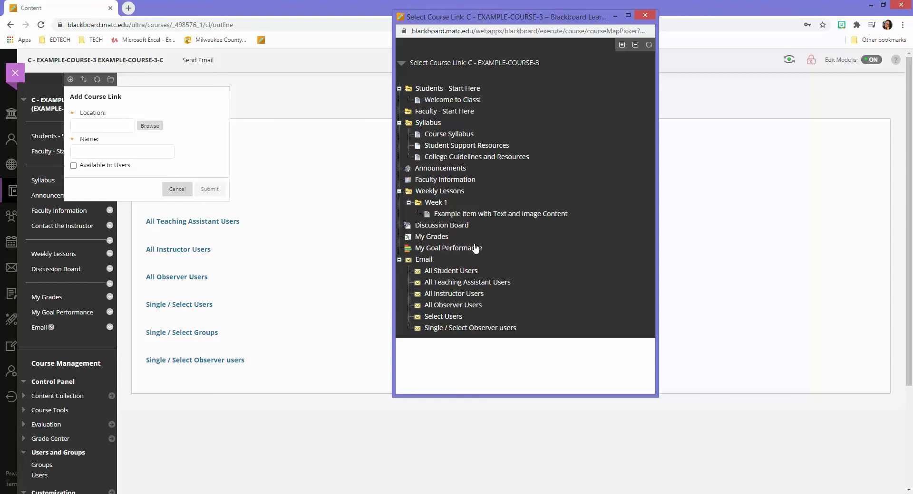
left_click(455, 272)
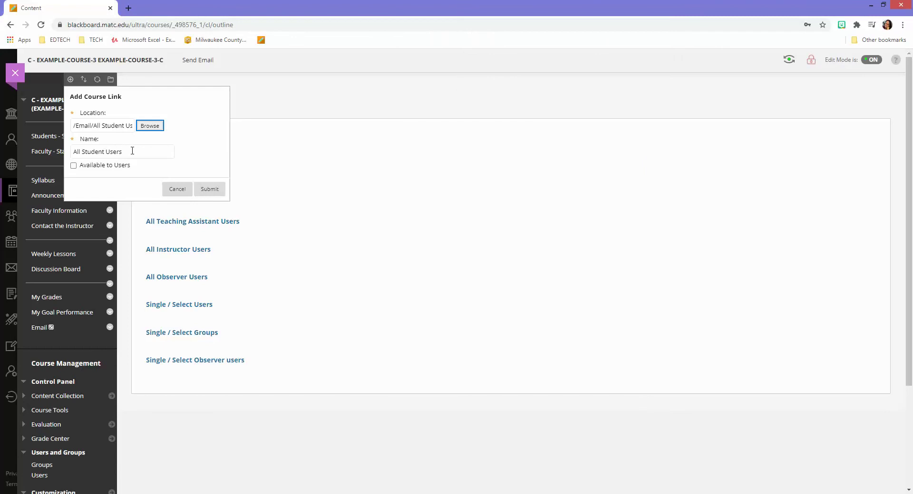
left_click_drag(132, 150, 47, 139)
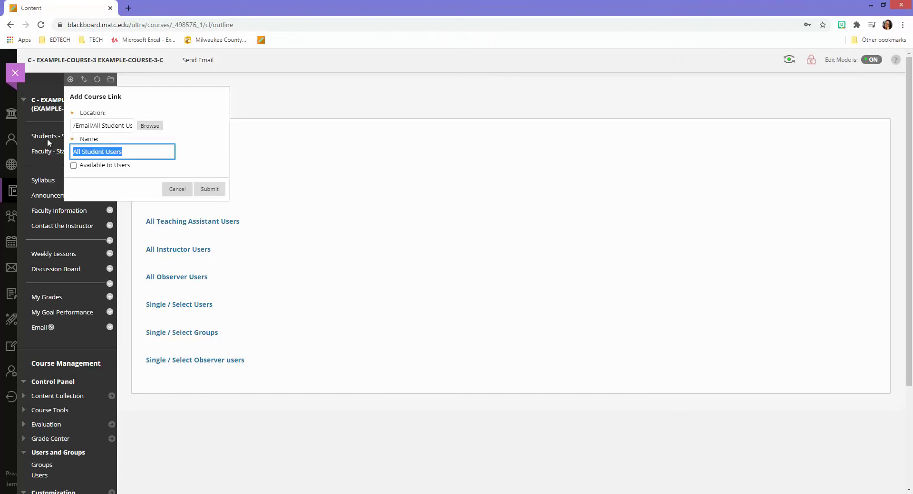
type("Contact ")
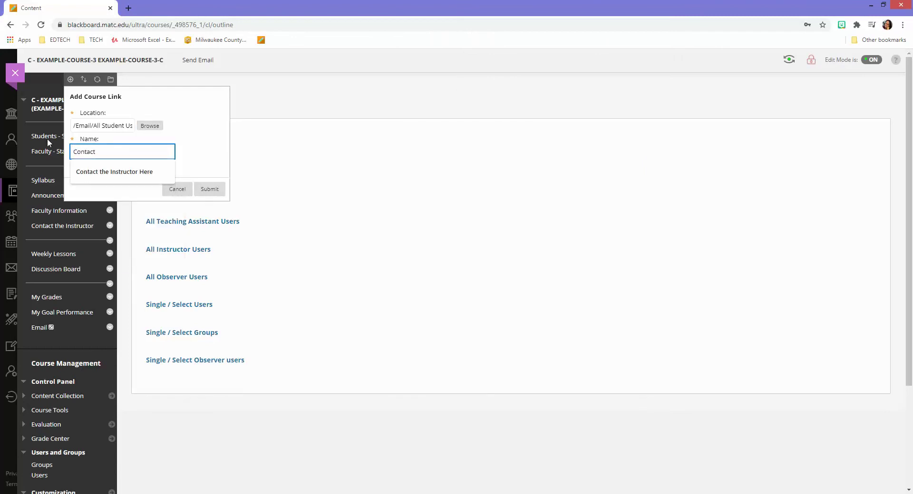
type("All Students")
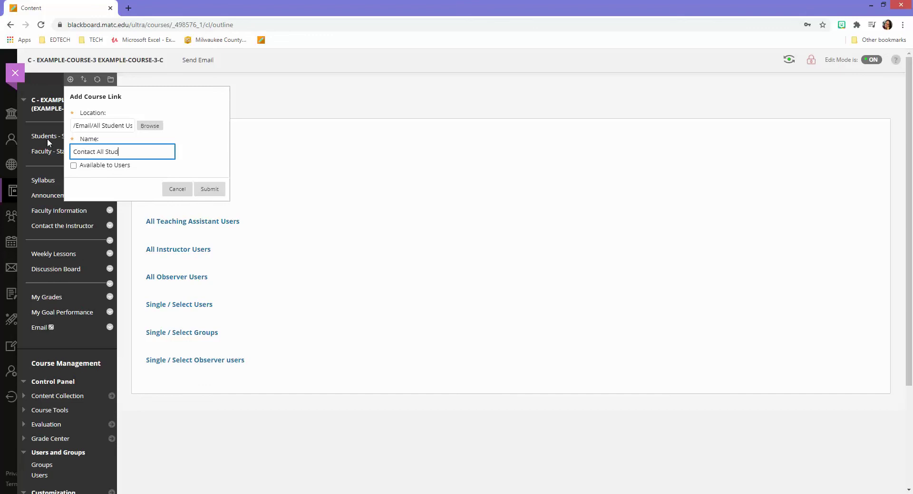
left_click(74, 165)
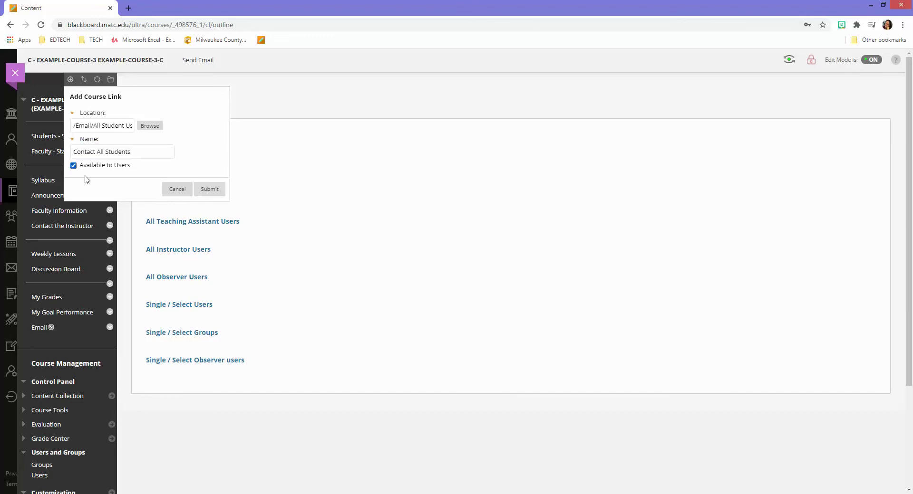
left_click(207, 190)
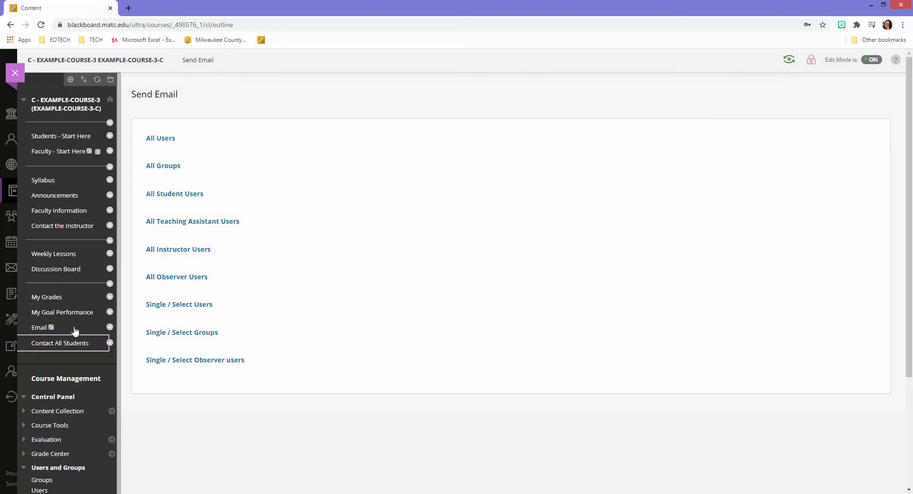
left_click(66, 344)
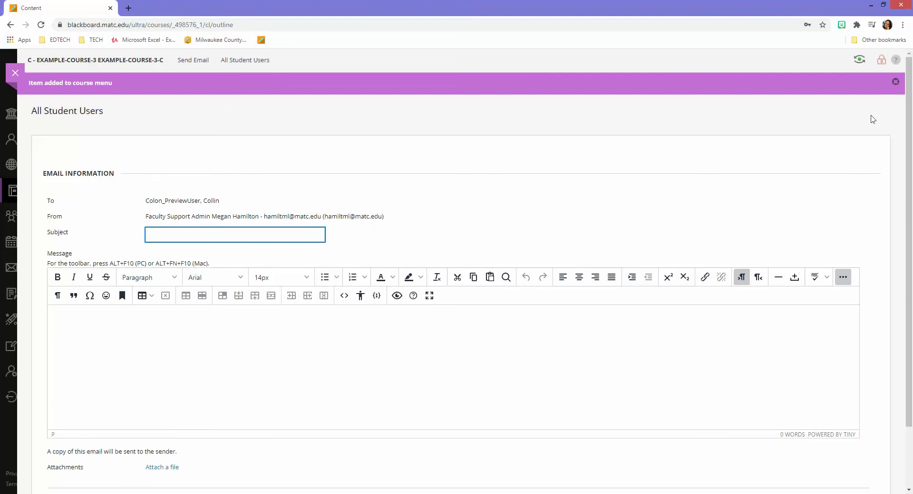
left_click(895, 82)
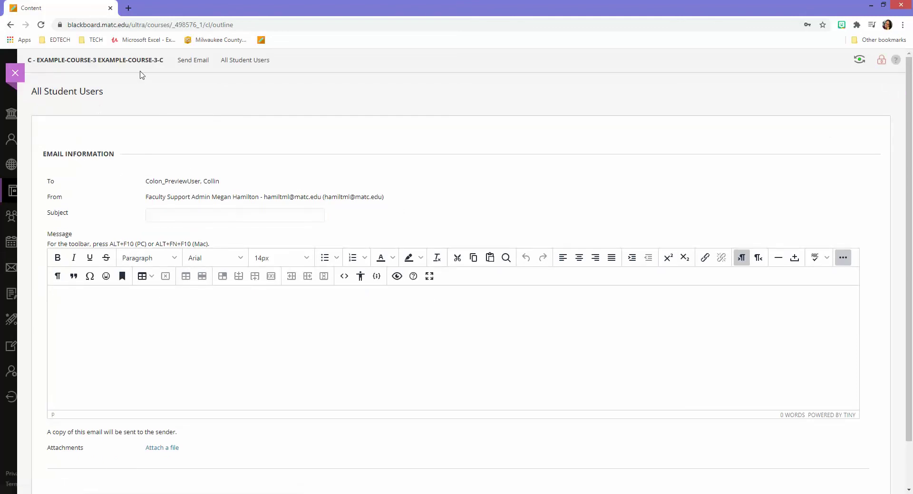
left_click(191, 61)
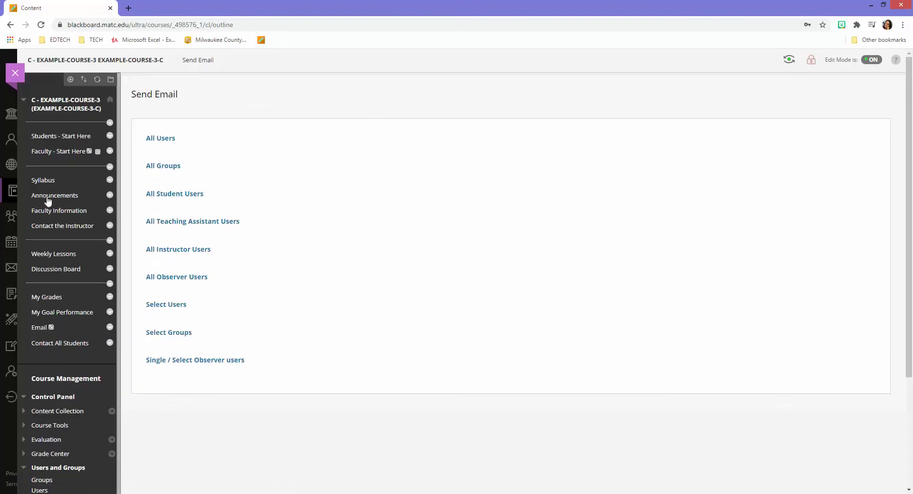
Step: Create course link 'Send Email to Select People' targeting Email > Select Users, available to users
left_click(70, 79)
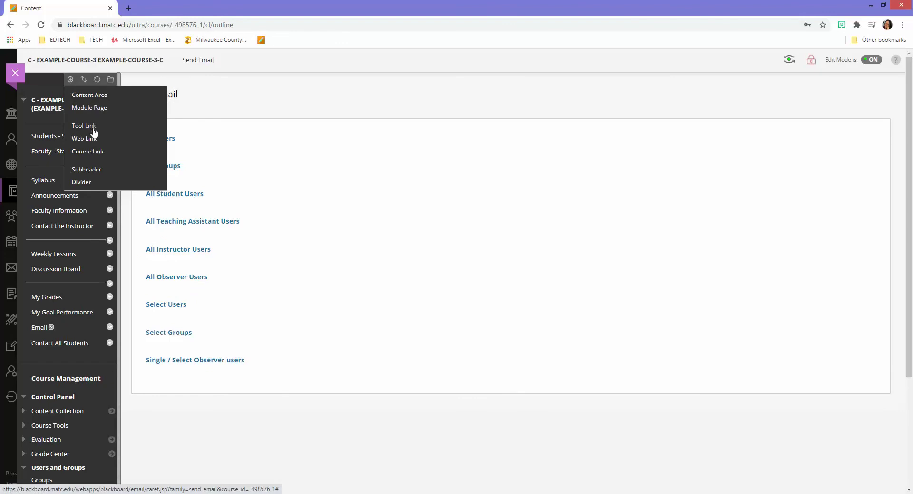
left_click(94, 152)
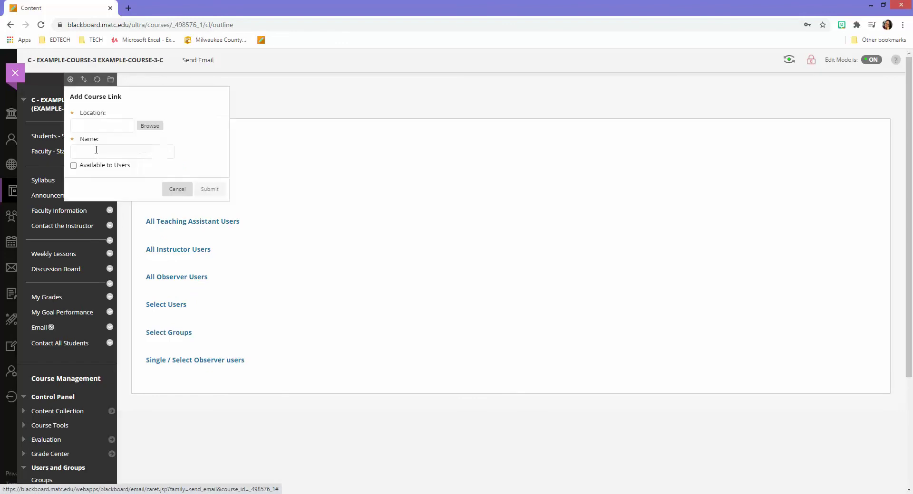
left_click(150, 125)
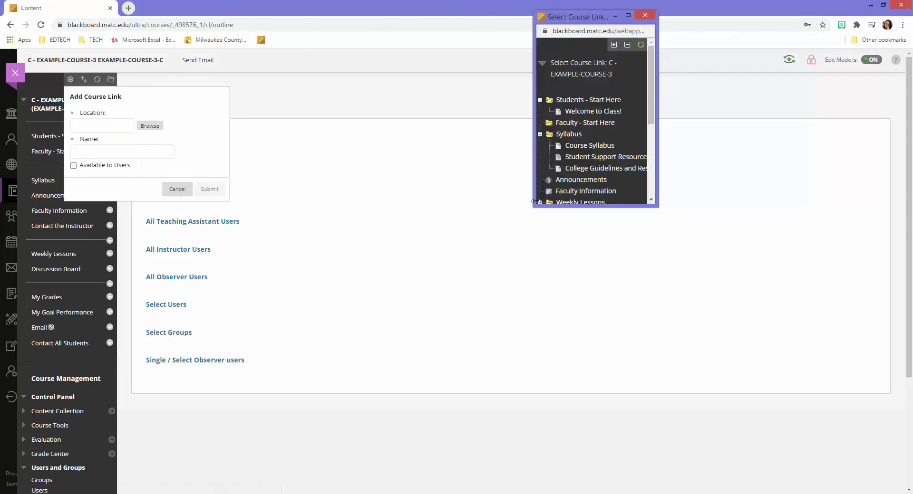
left_click_drag(533, 204, 384, 203)
left_click_drag(507, 205, 535, 411)
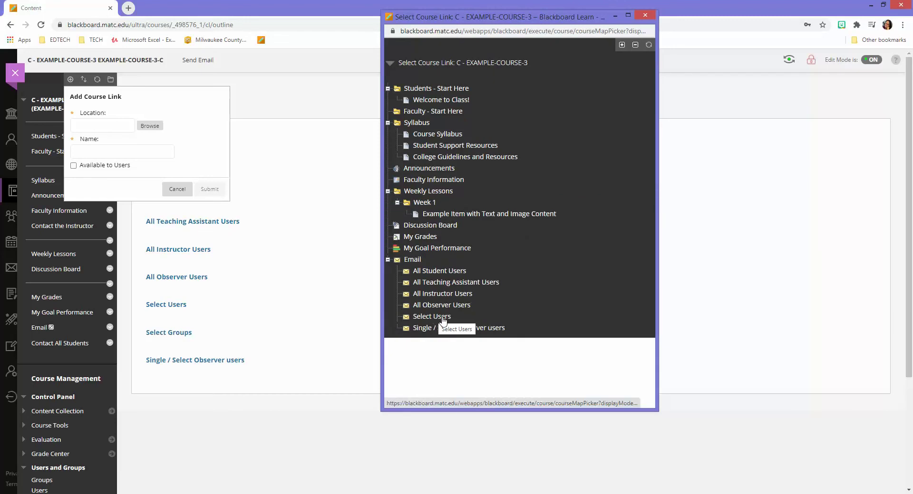
left_click(443, 316)
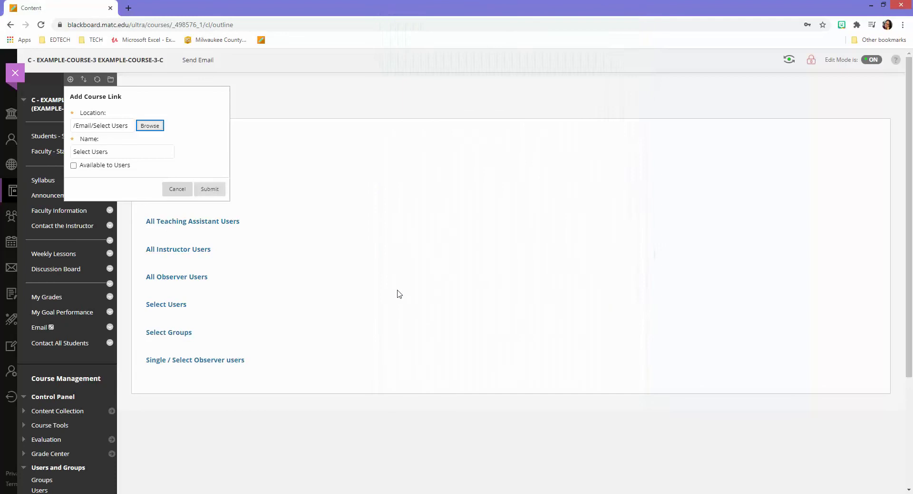
triple_click(120, 152)
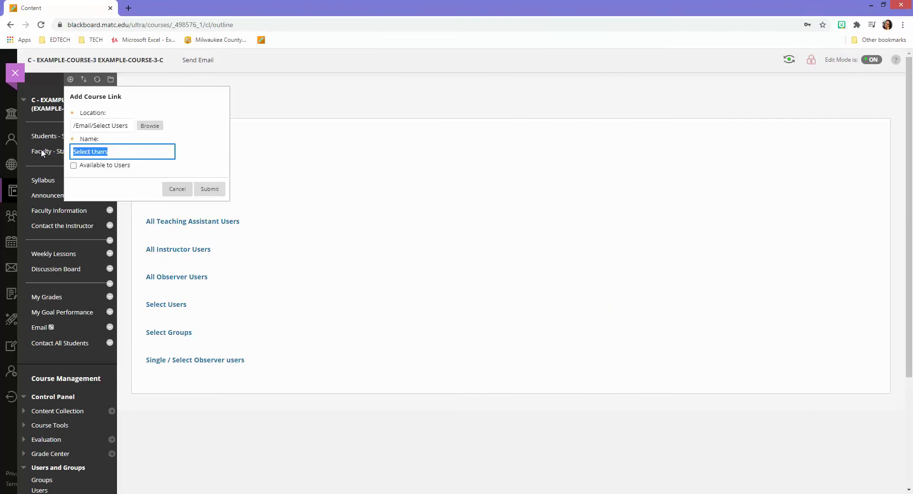
type("Send Email to Select Peo")
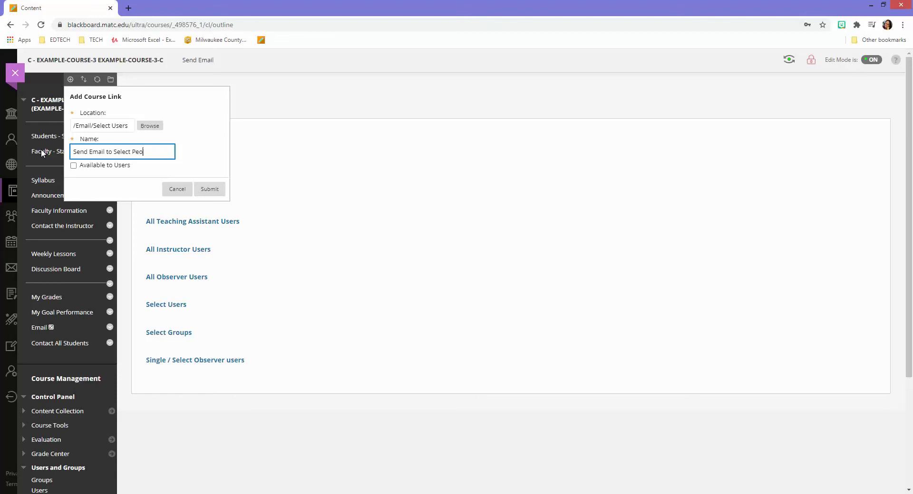
type("ple")
left_click(73, 166)
left_click(209, 189)
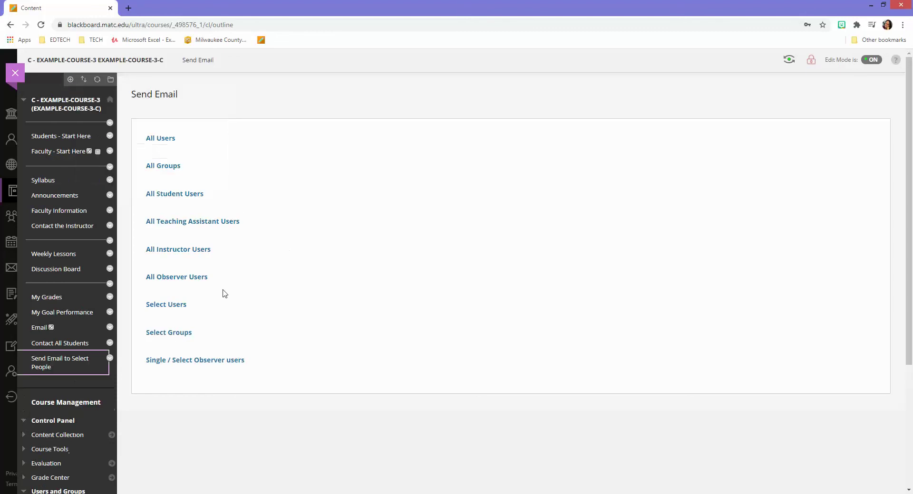
Step: Test the new link by moving the first recipient into Selected, then return via the breadcrumb
left_click(58, 367)
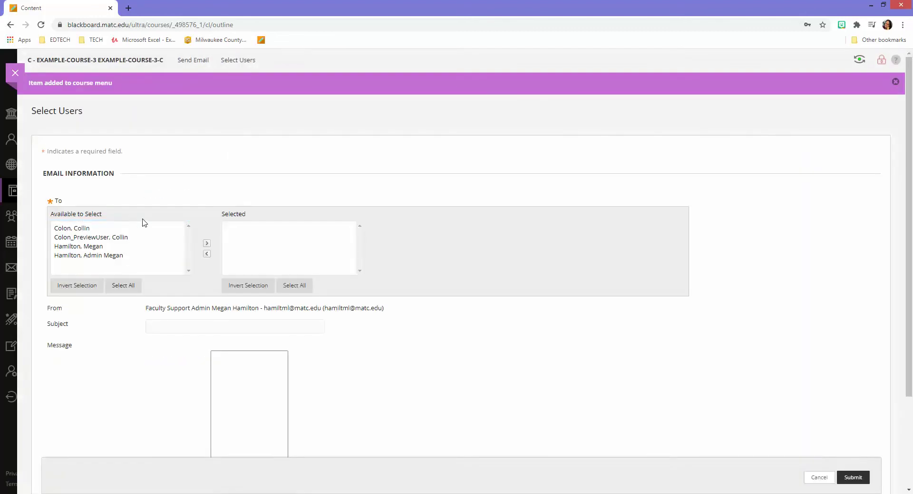
left_click(86, 229)
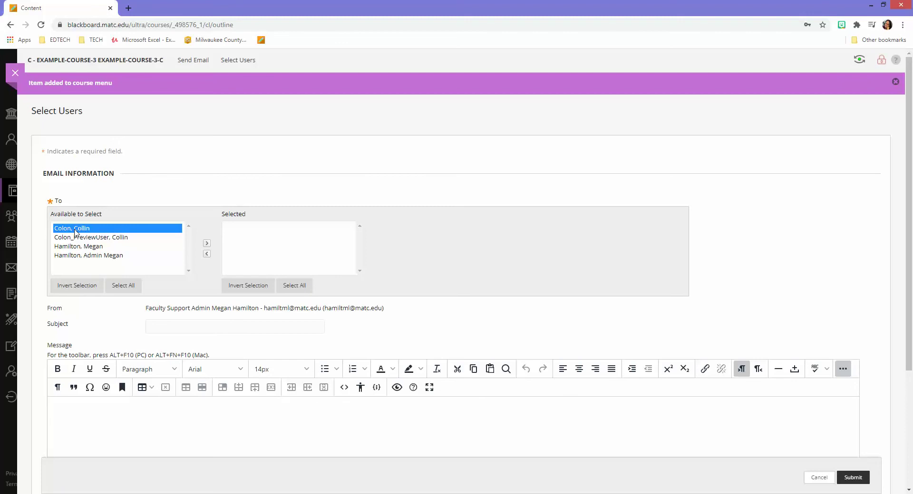
left_click(207, 244)
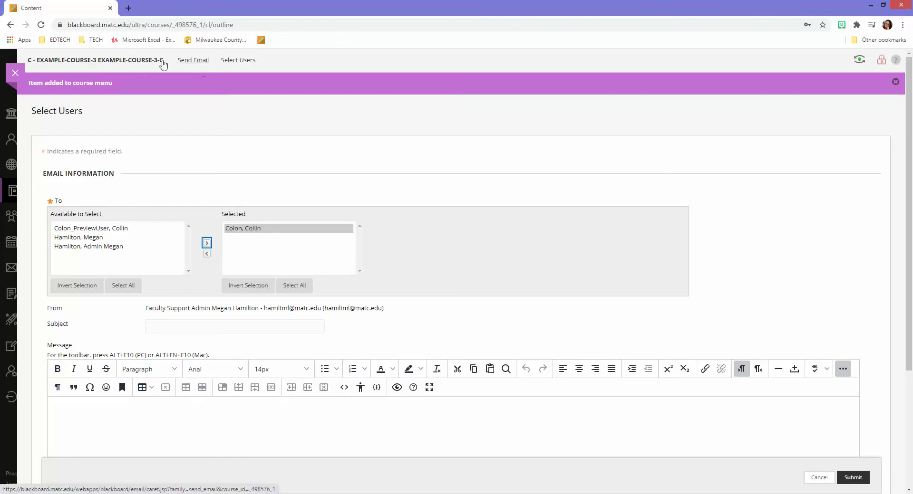
left_click(192, 61)
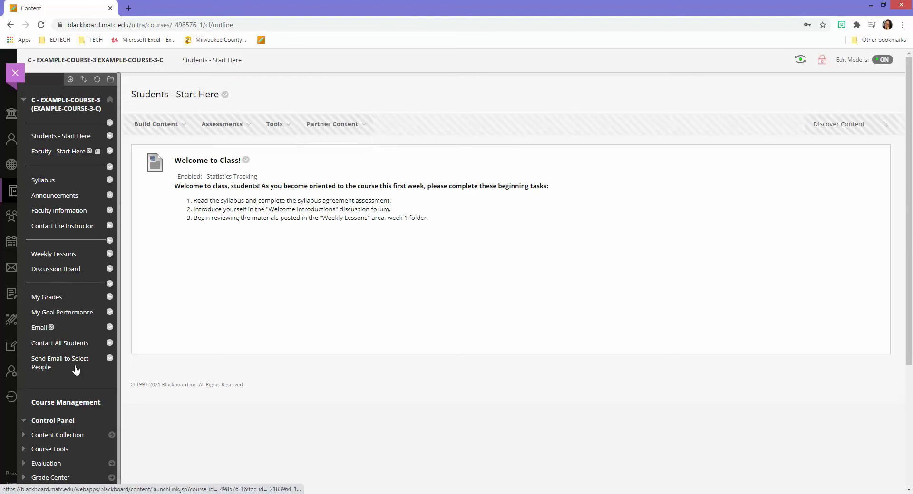